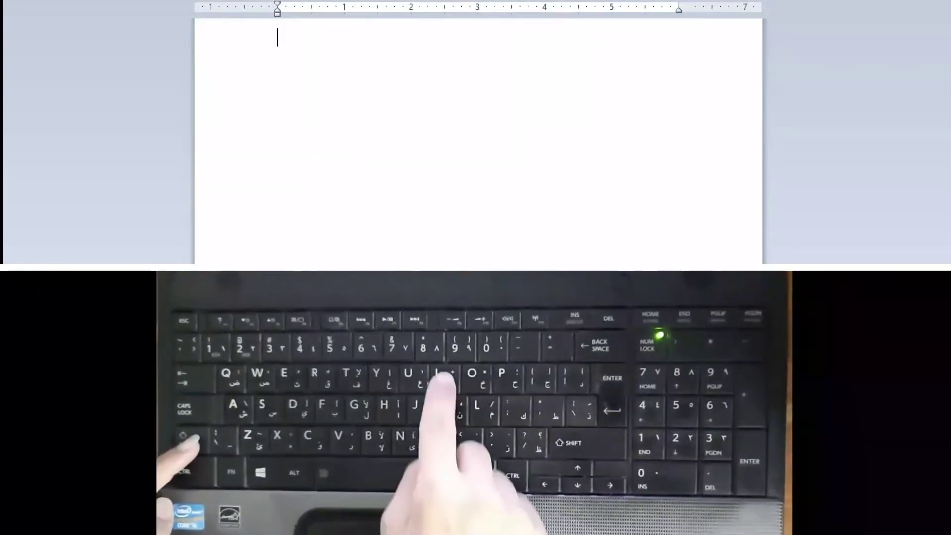
type("I")
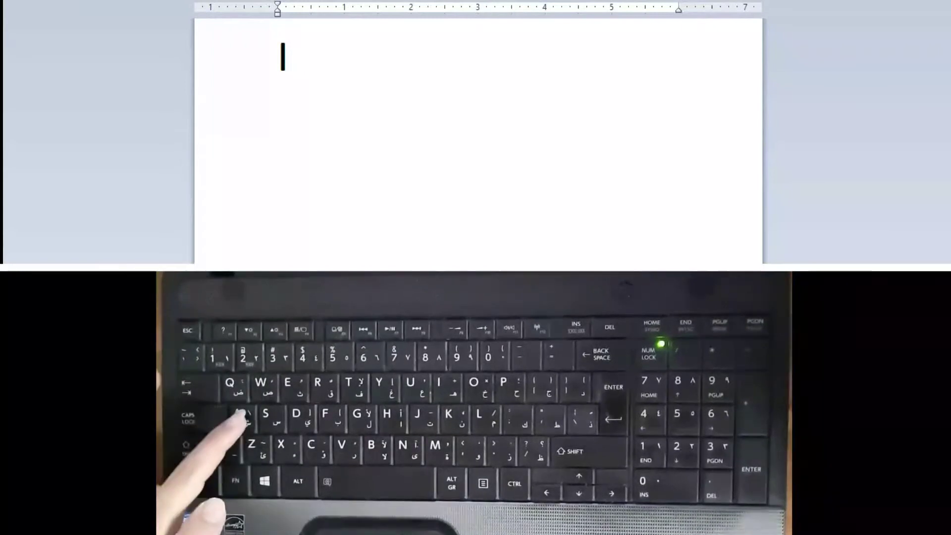
type(" am")
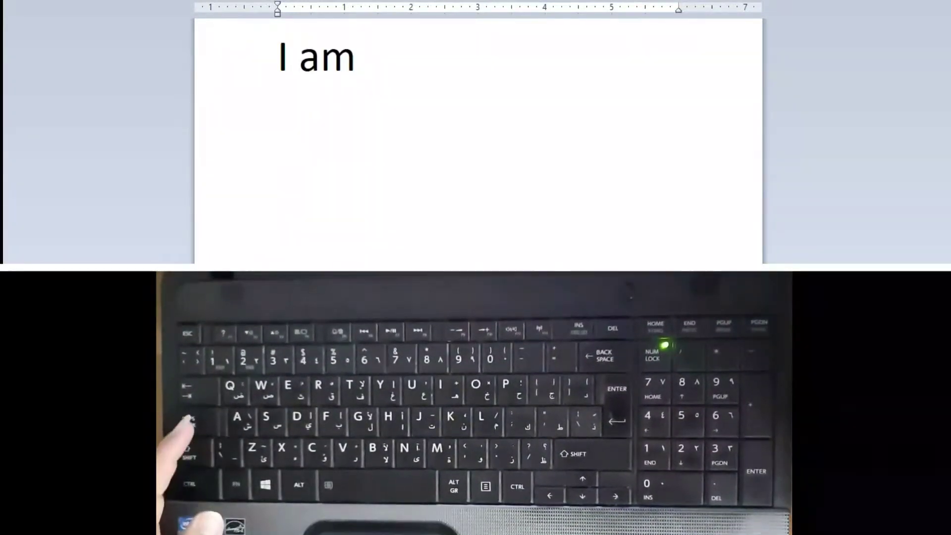
type(" g")
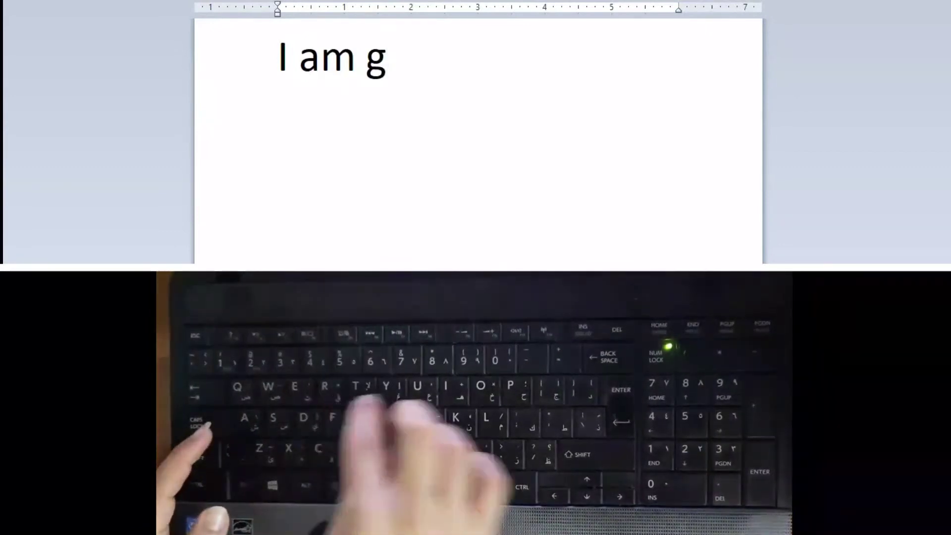
Step: Delete the stray 'g' while typing 'I am in grade 1' on the first line
key("BackSpace")
type("in")
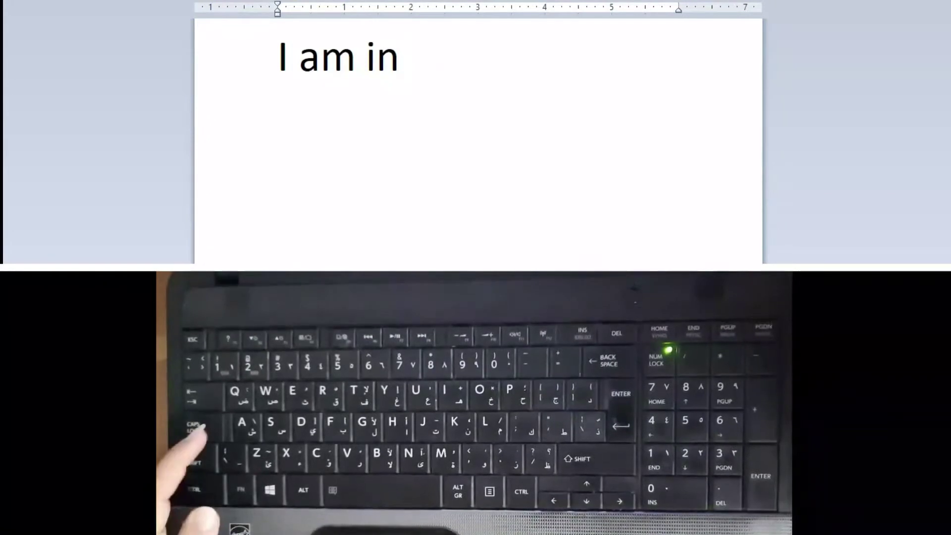
type(" gr")
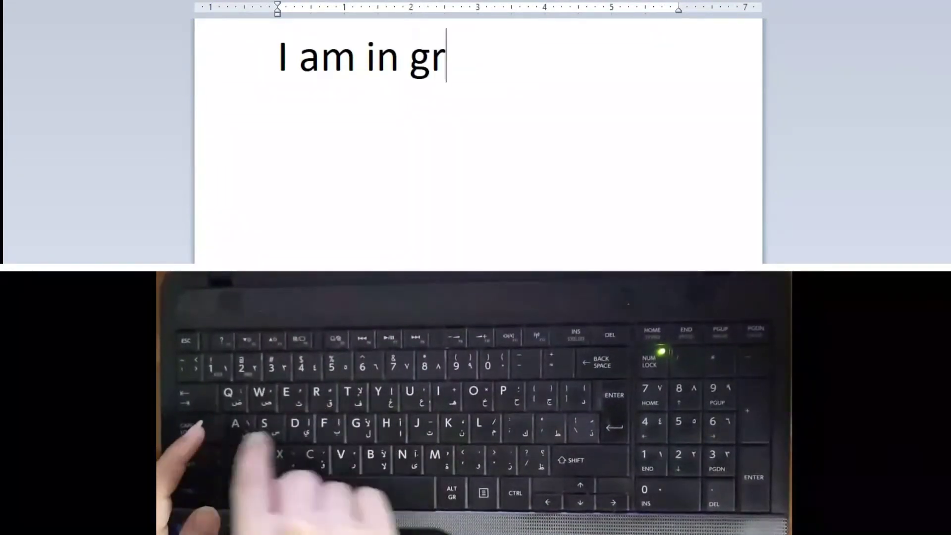
type("ade")
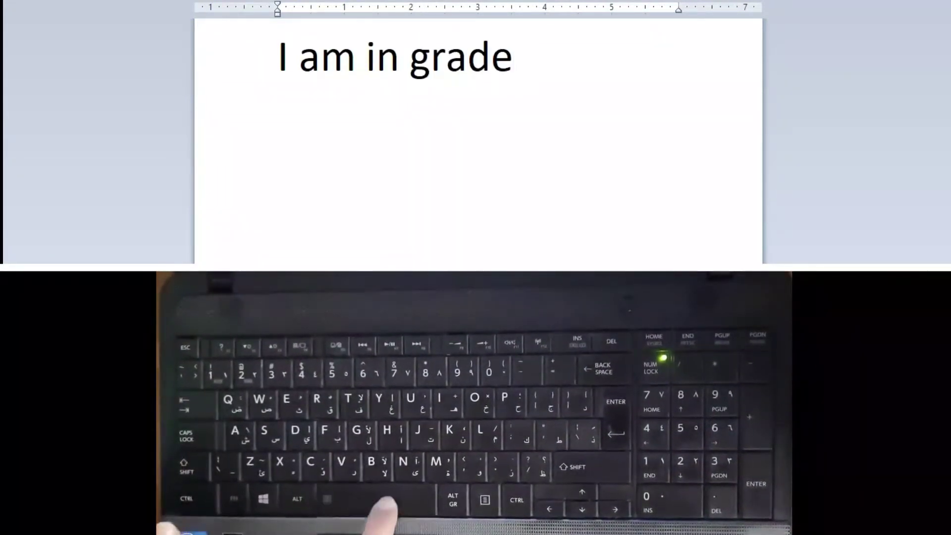
type(" 1")
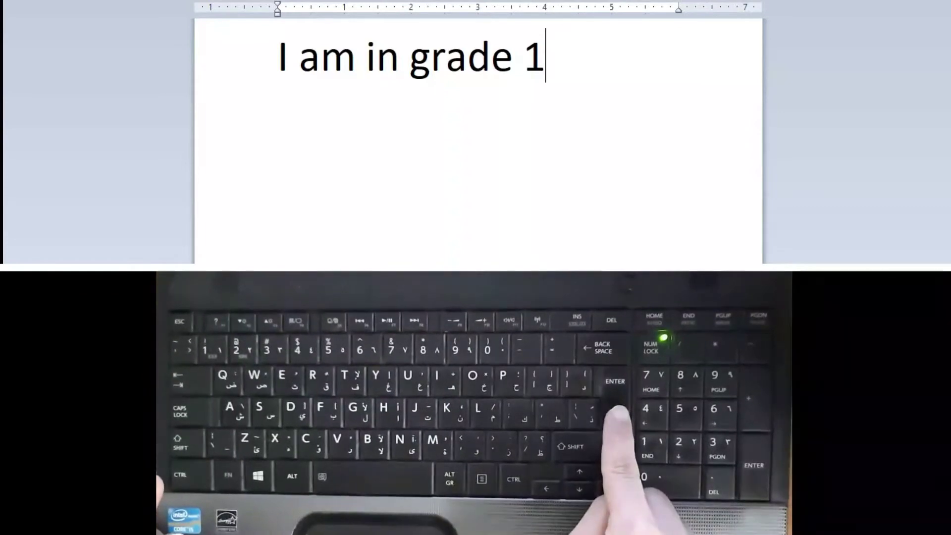
Step: Start a second line with a capital I reading 'I am 9 years old', removing a mistyped 'm'
key("Return")
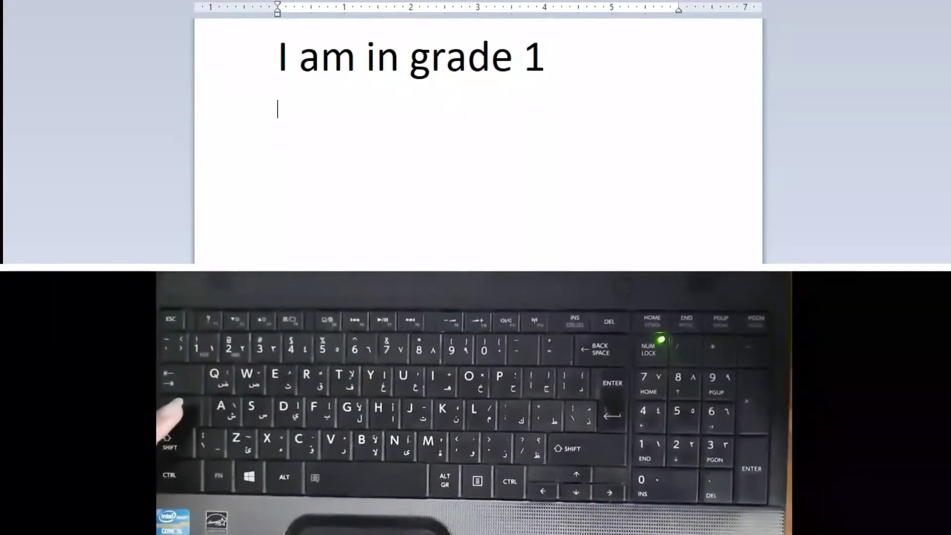
key("Caps_Lock")
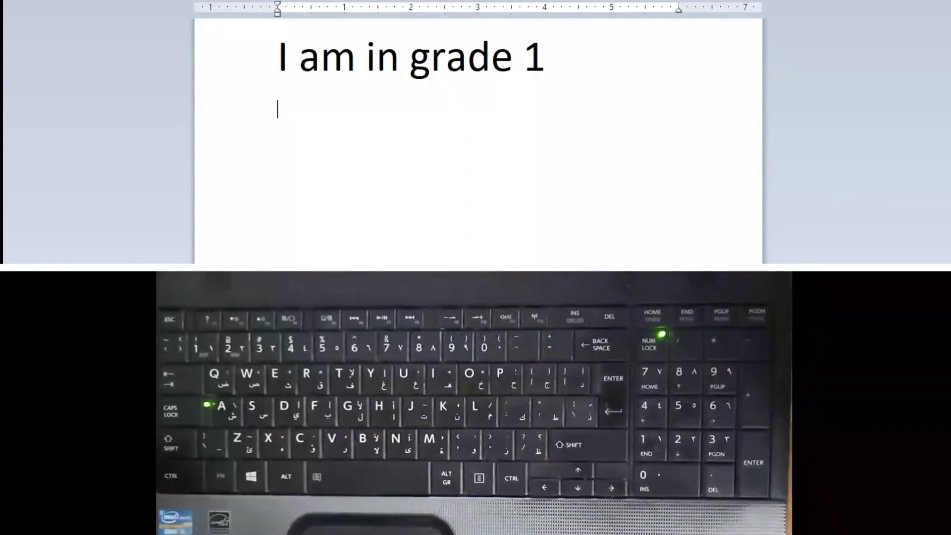
type("I")
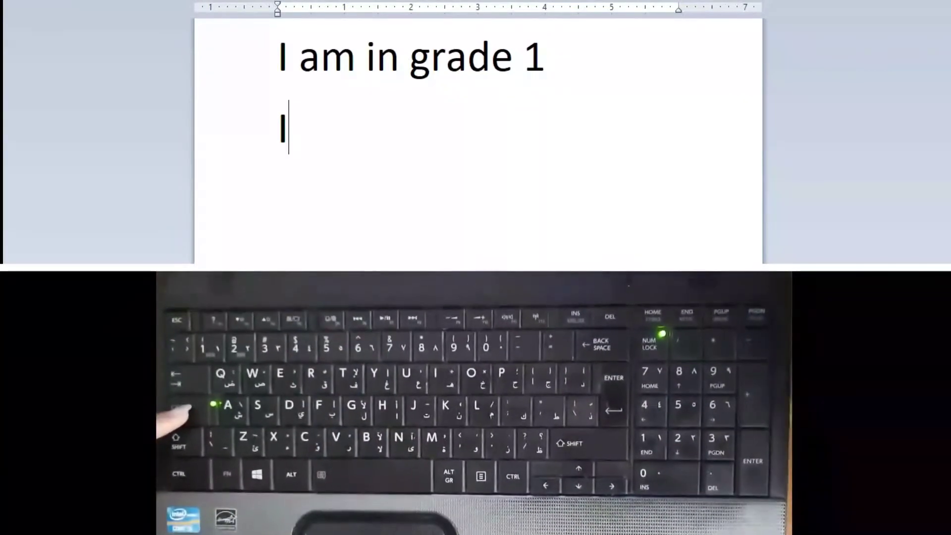
key("Caps_Lock")
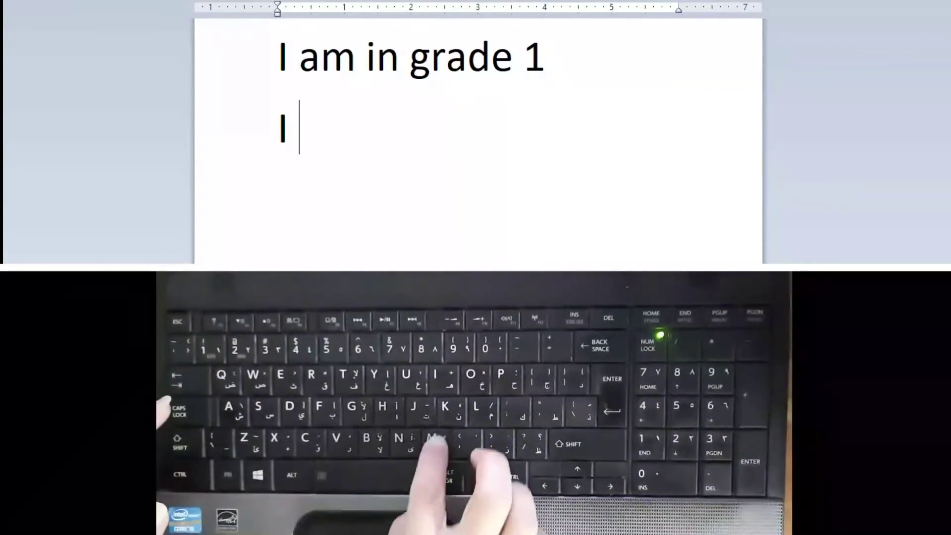
type("m")
key("BackSpace")
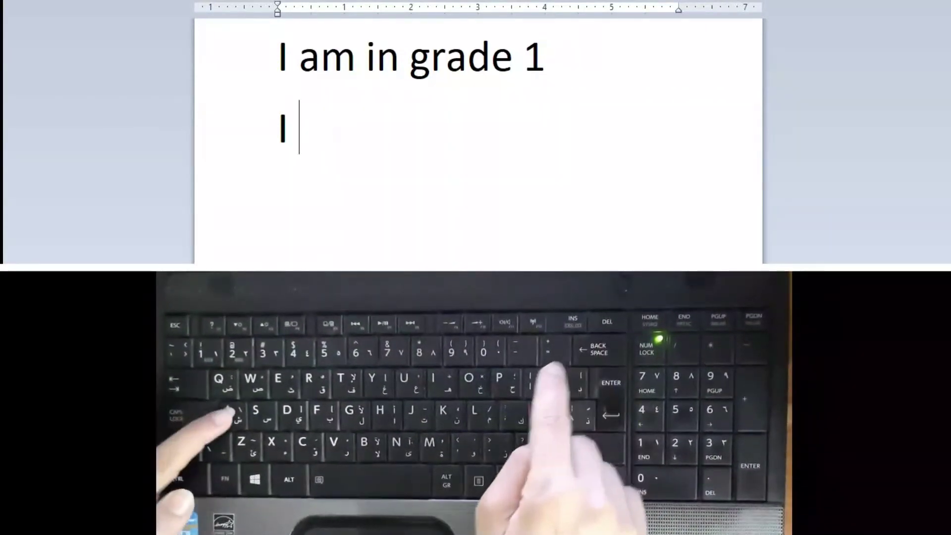
type("am")
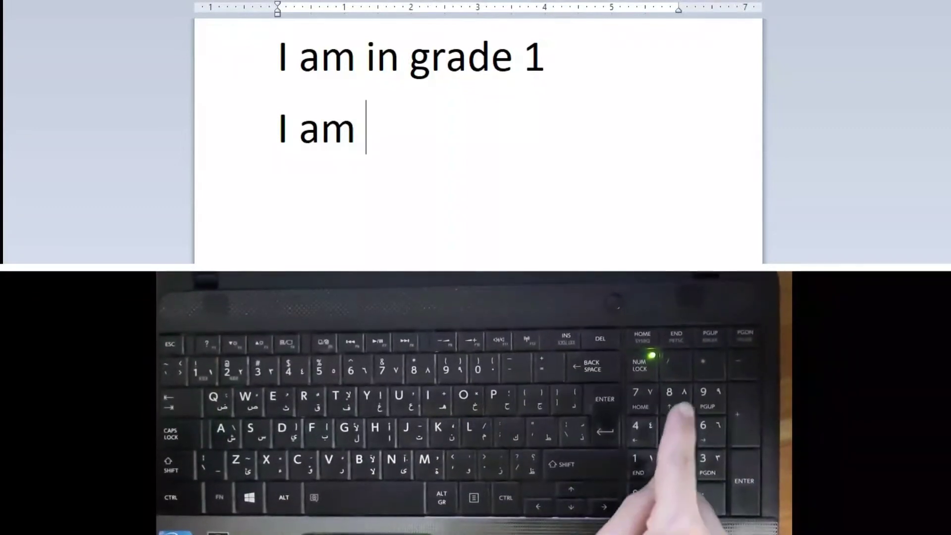
type("9")
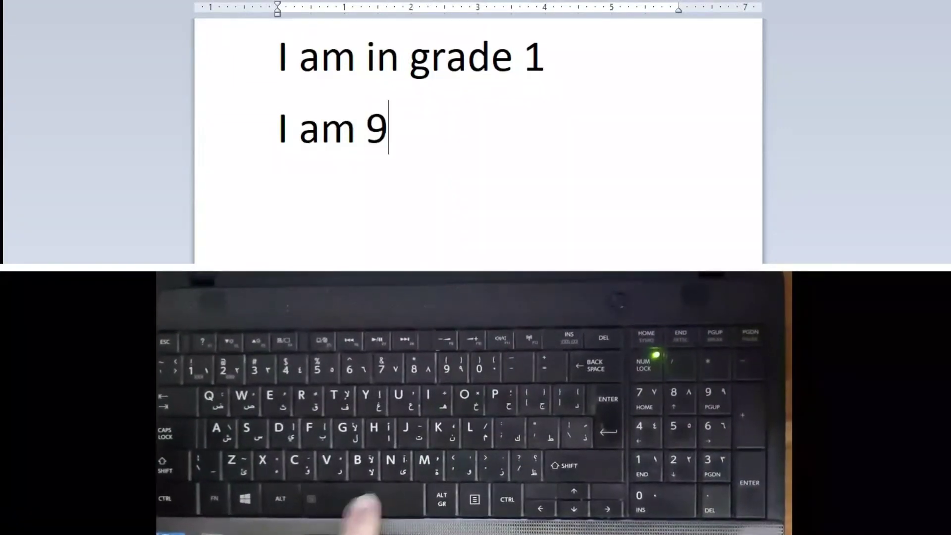
type(" ye")
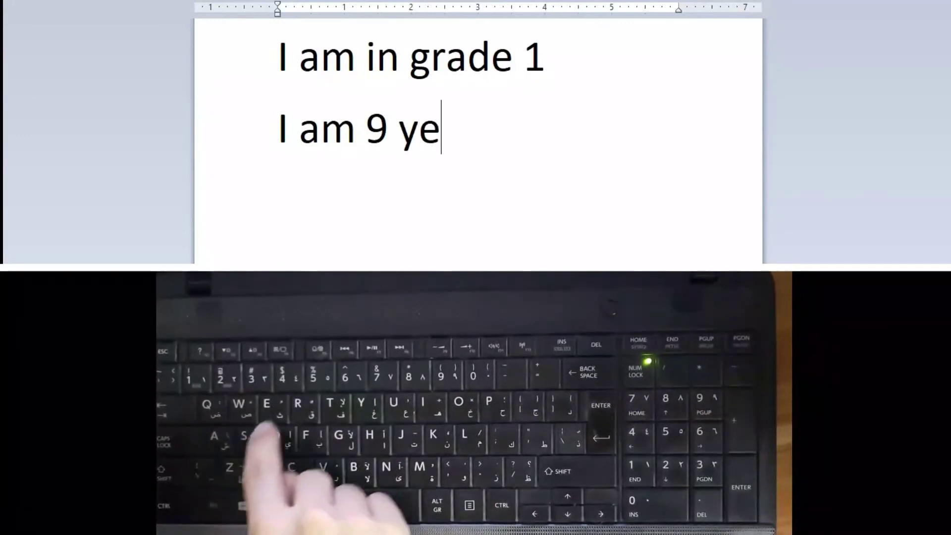
type("ars ")
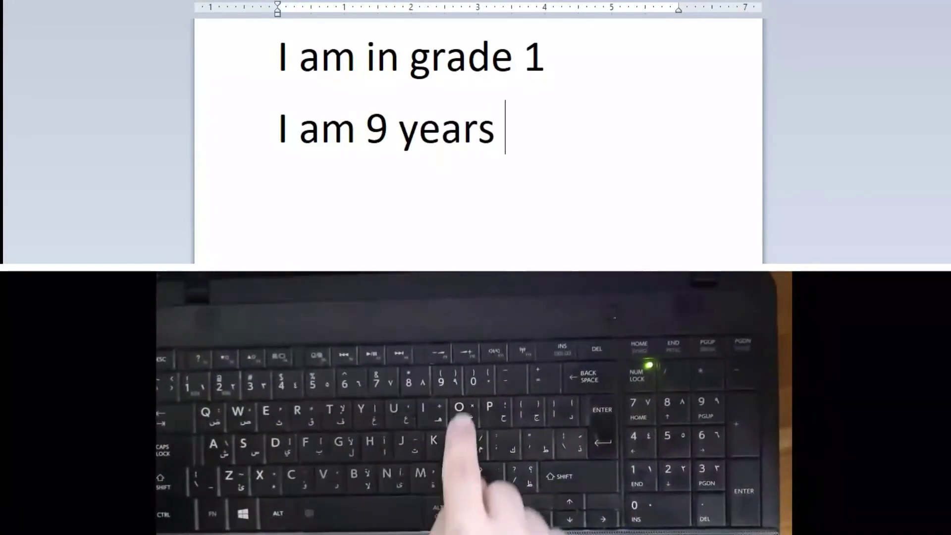
type("old")
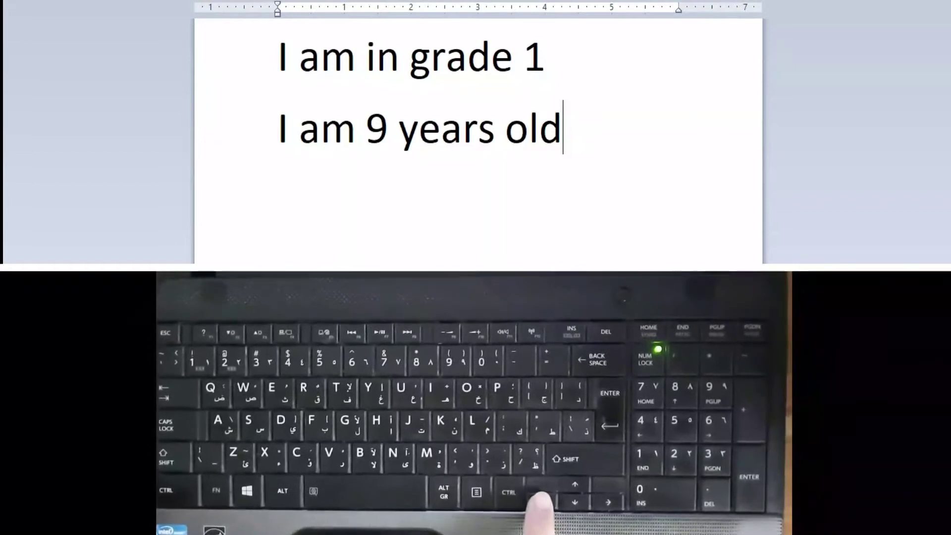
Step: Replace the 9 with 6 so the second line reads 'I am 6 years old'
key("Left")
key("Left")
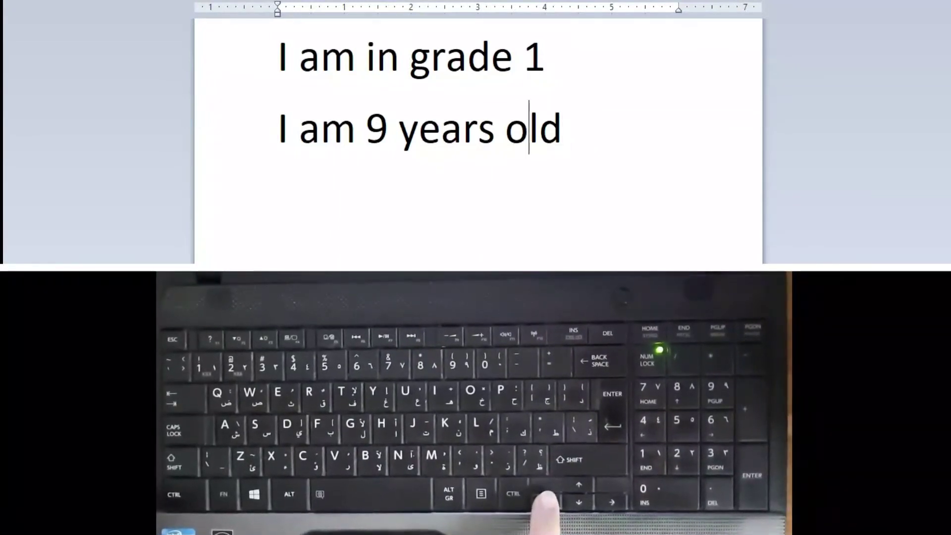
key("Left")
key("Left")
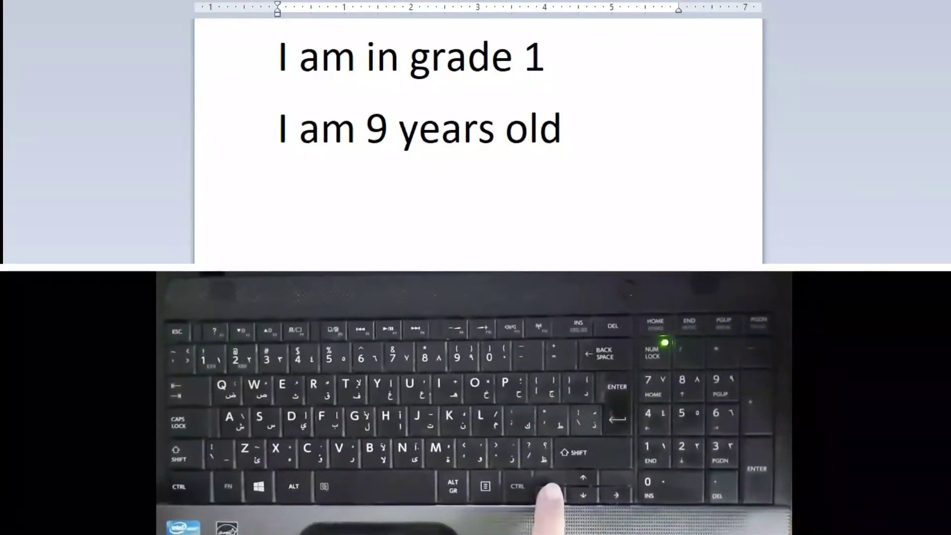
key("Left")
key("Left")
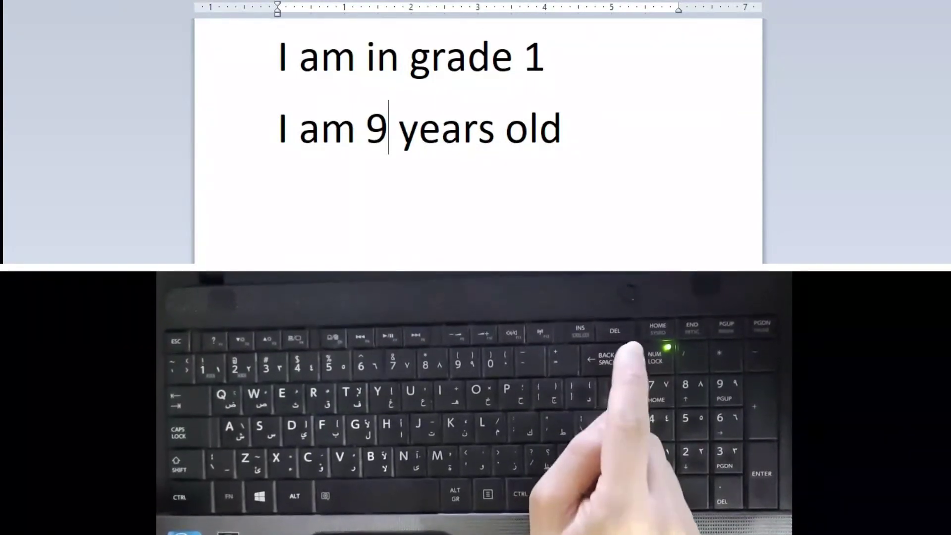
key("BackSpace")
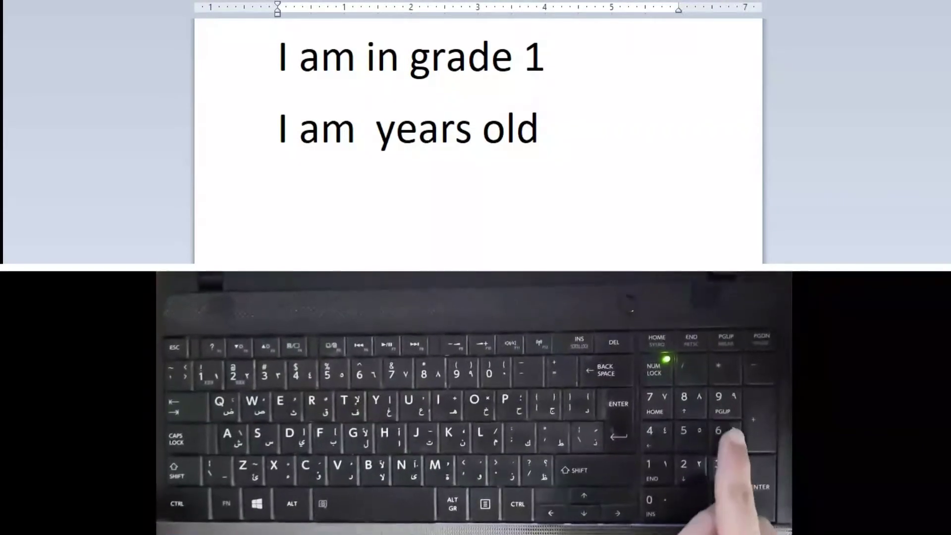
type("6")
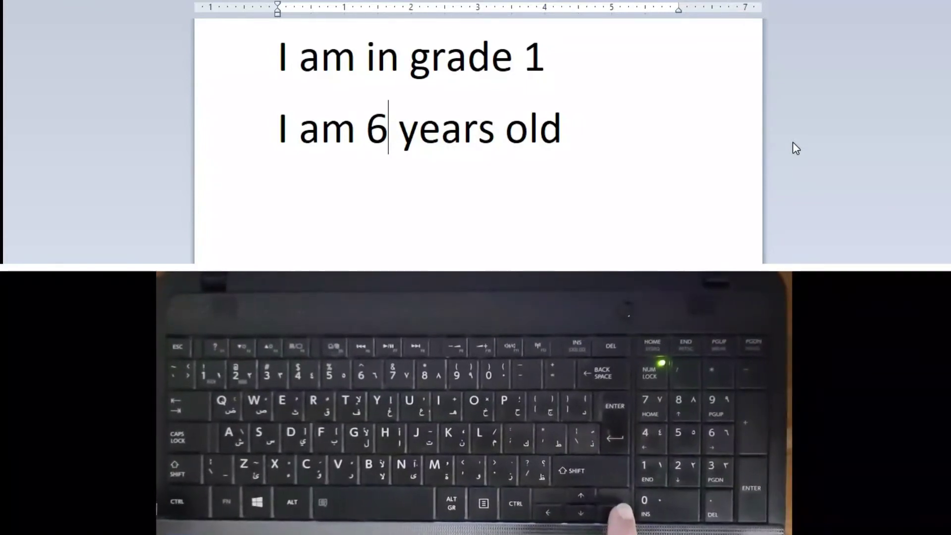
key("Right")
key("Right")
key("Right")
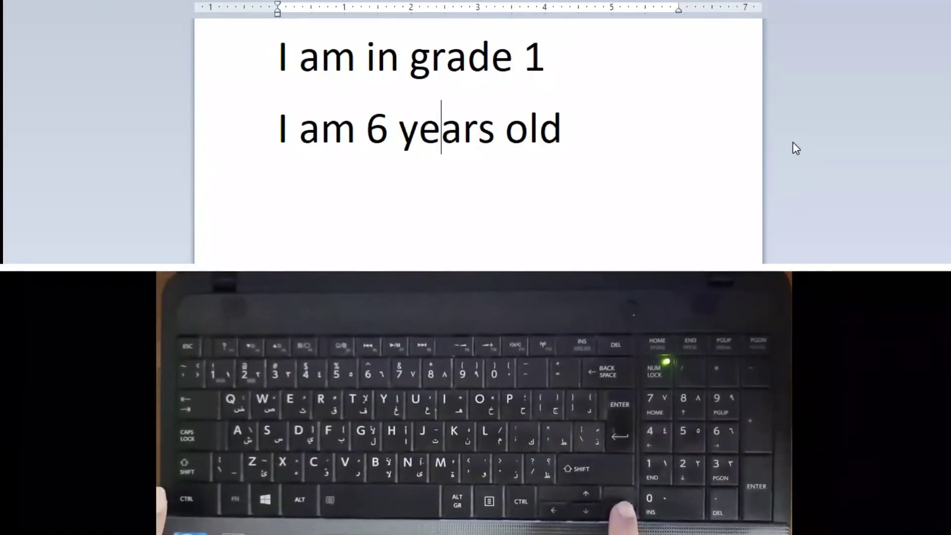
key("Right")
key("Right")
key("Right")
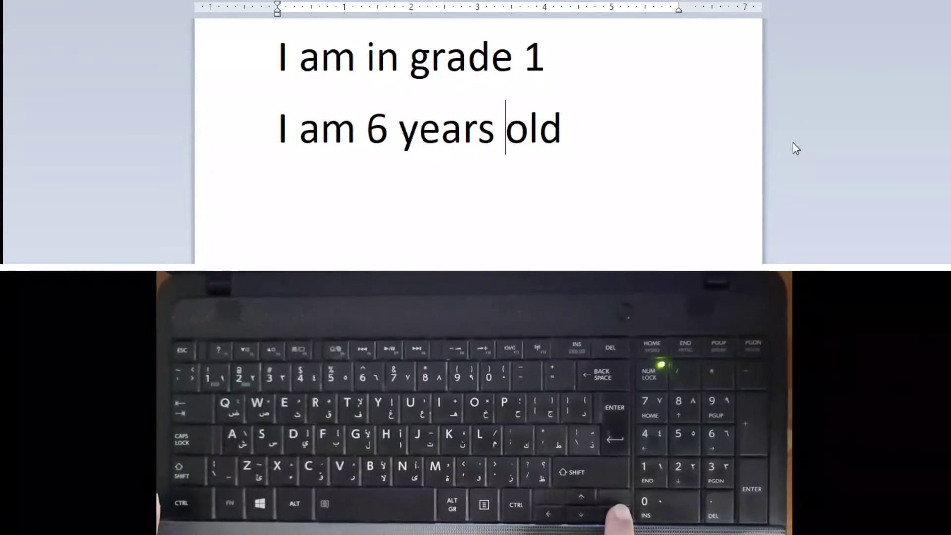
key("Right")
key("Right")
key("Right")
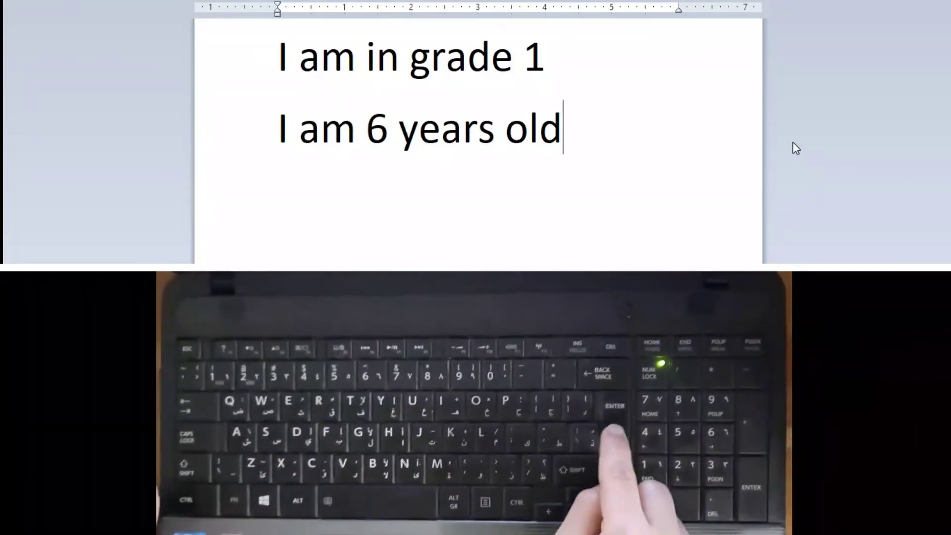
Step: Start a third line for the name with a capital Y, removing mistaken characters
key("Return")
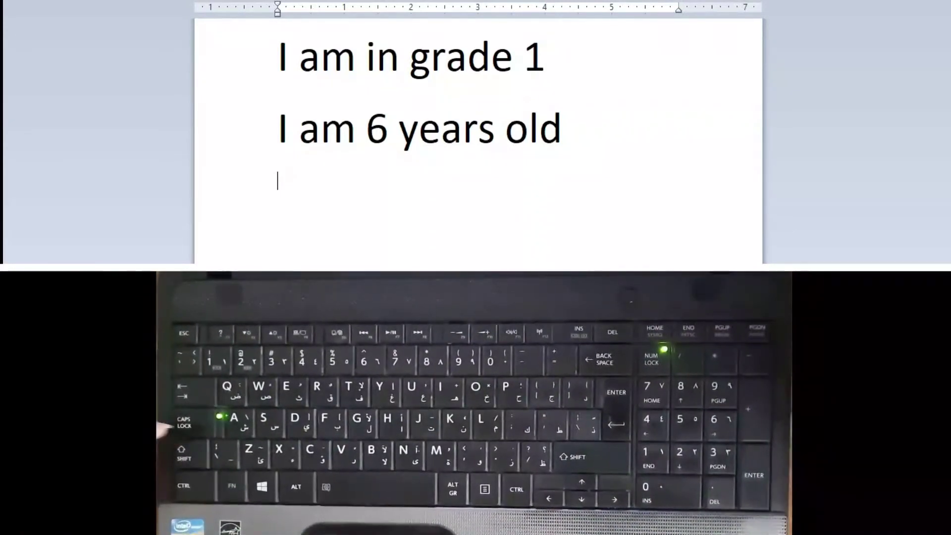
type("Y")
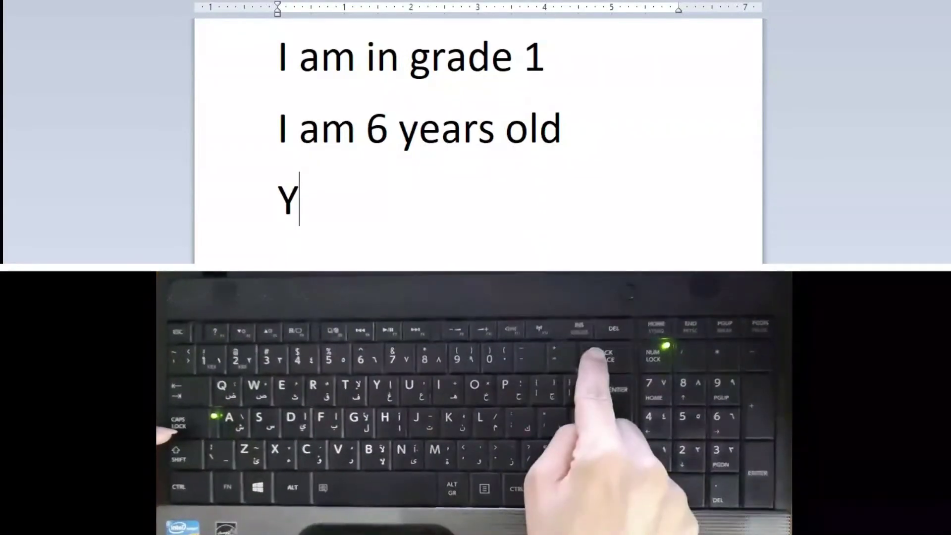
key("BackSpace")
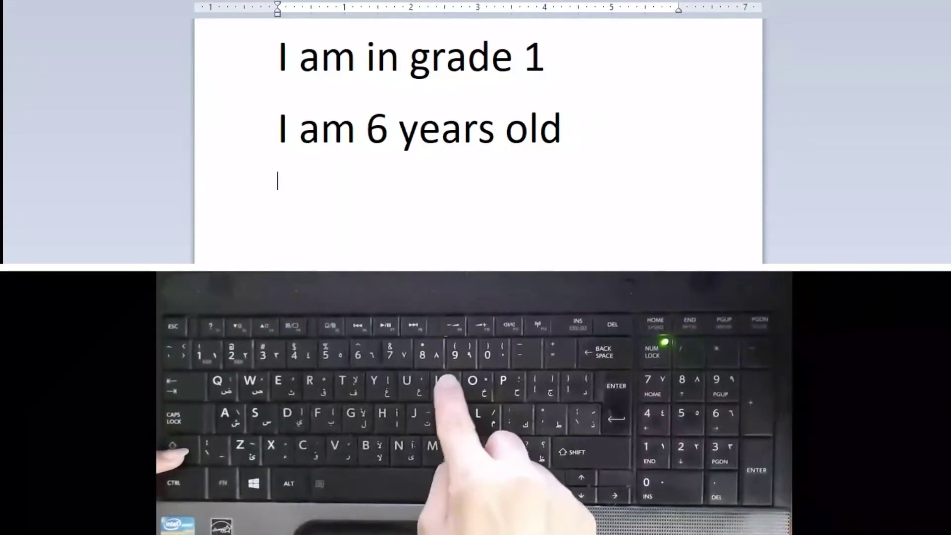
type("I")
key("BackSpace")
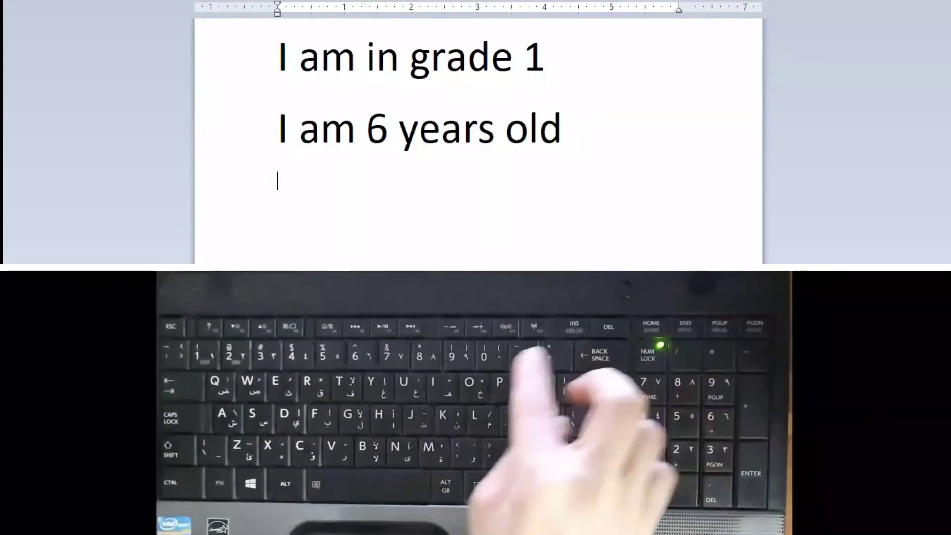
type("Y")
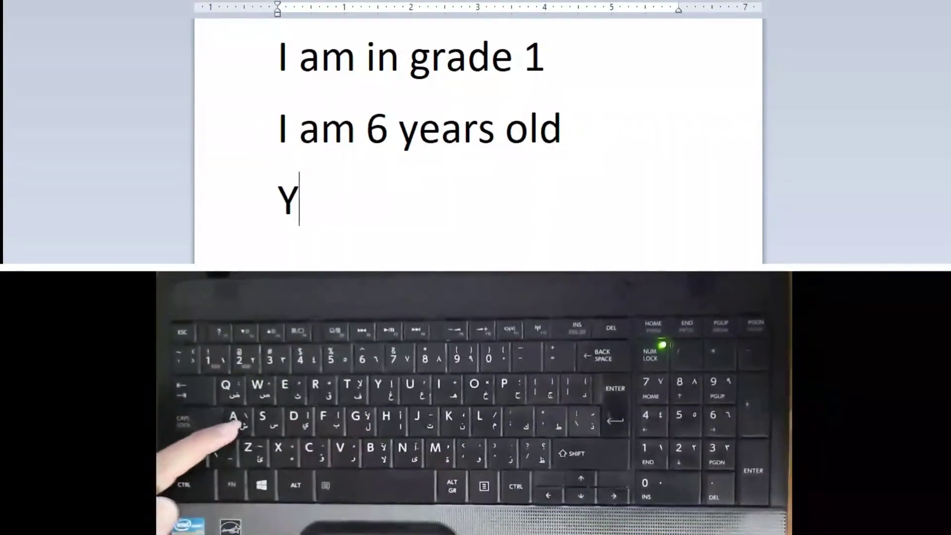
type("a")
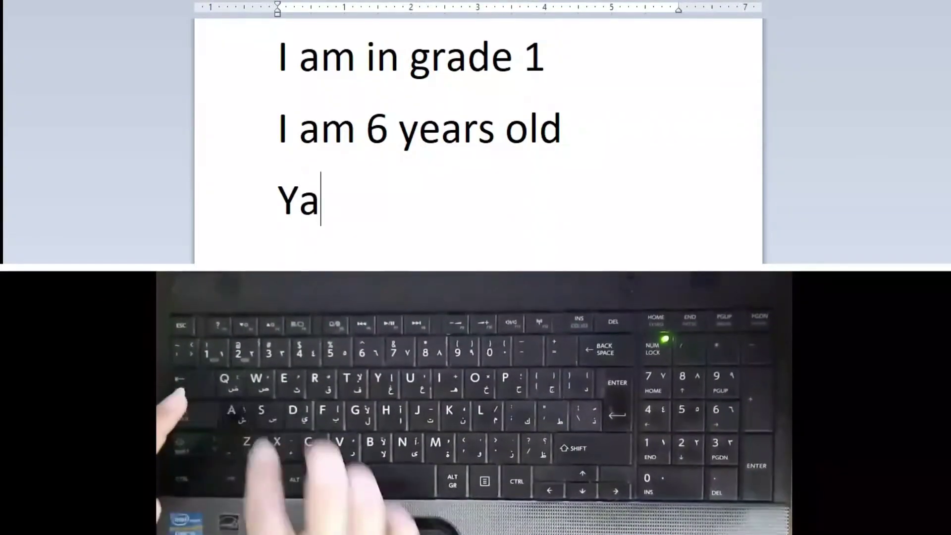
type("smee")
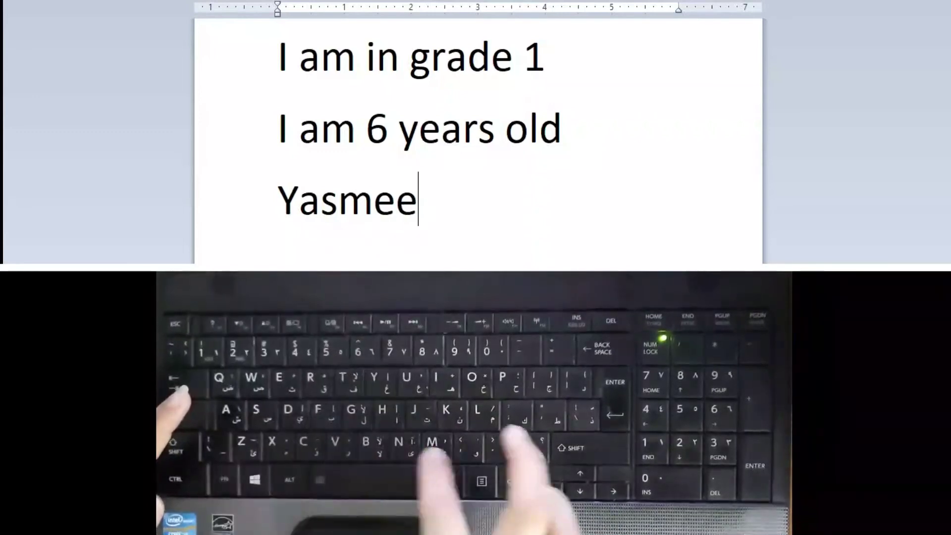
type("nn")
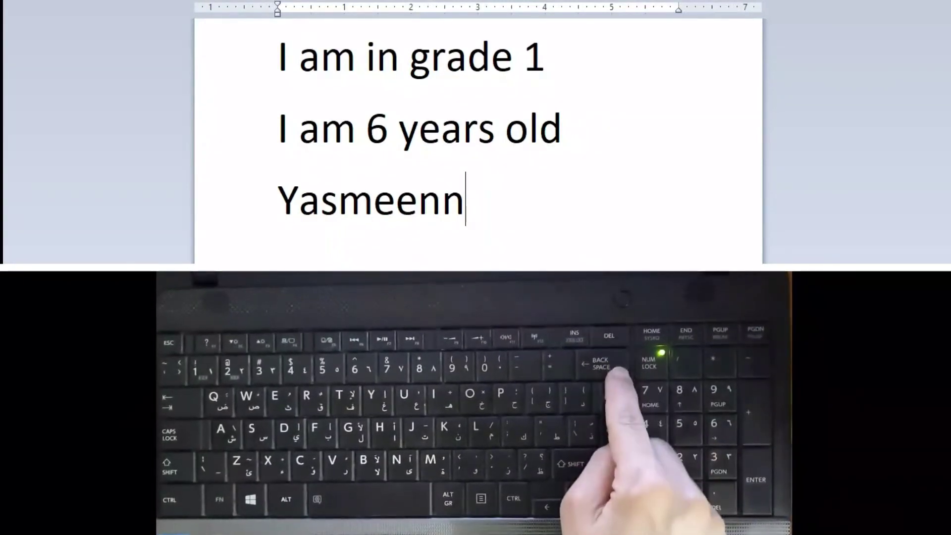
Step: Remove the extra 'n' so the name reads 'Yasmeen.' with a closing period
key("BackSpace")
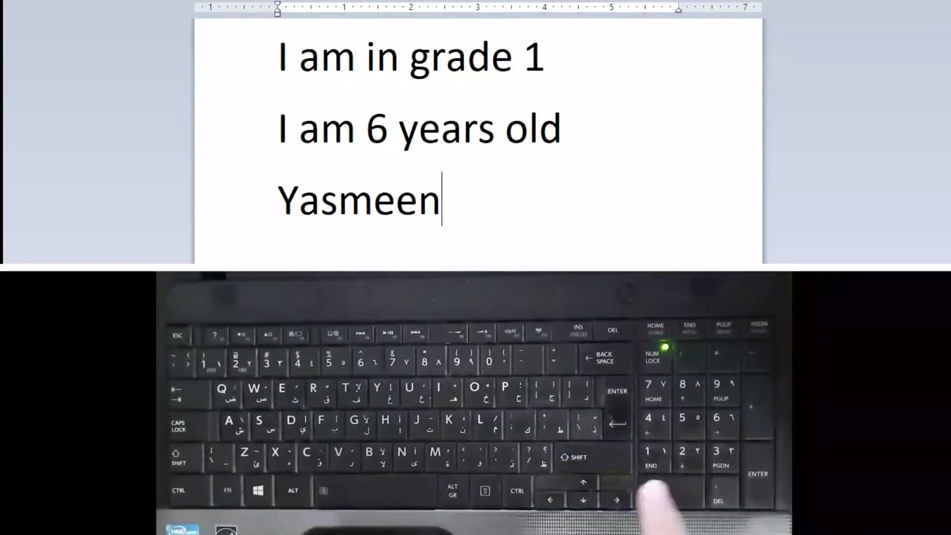
type("n")
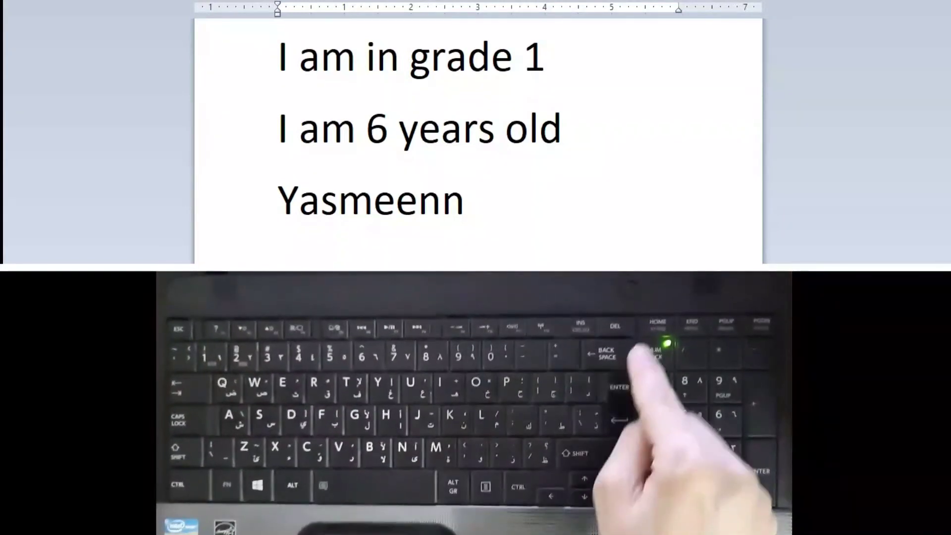
key("BackSpace")
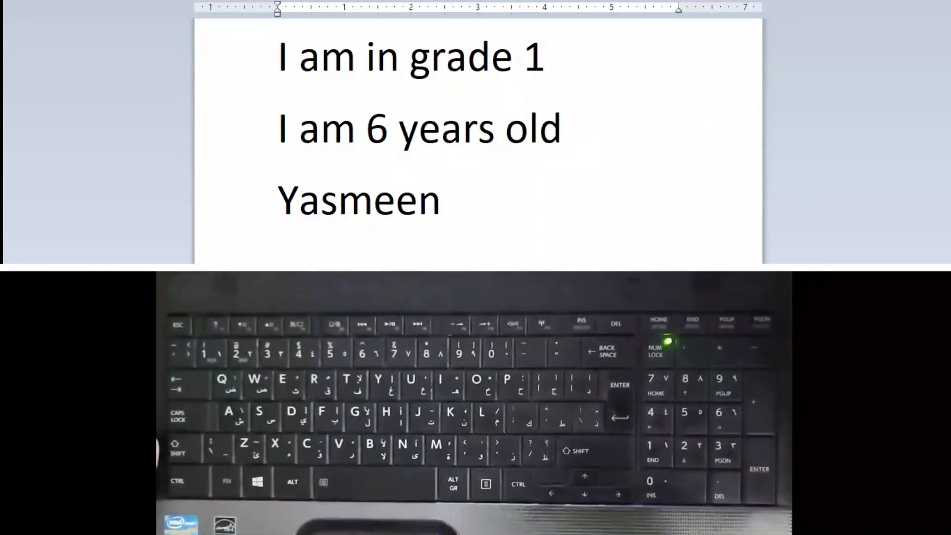
type(".")
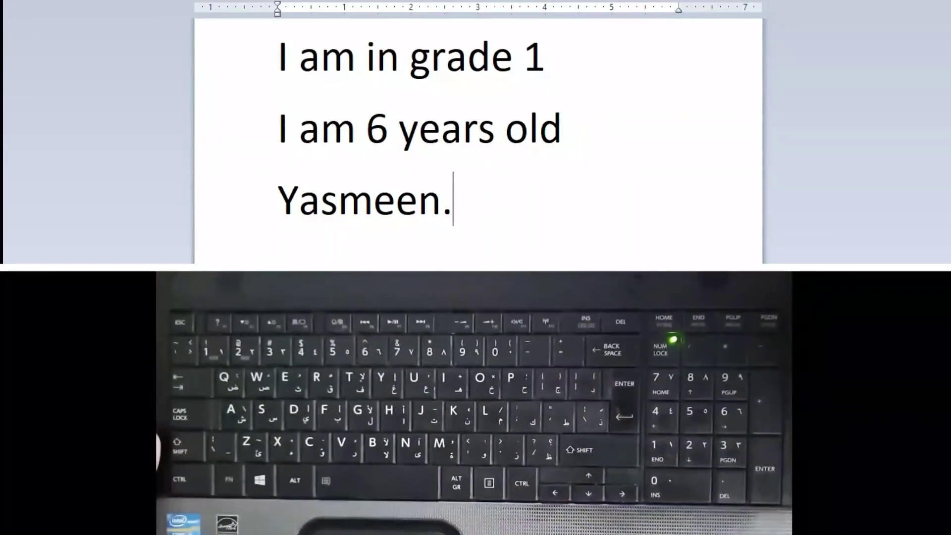